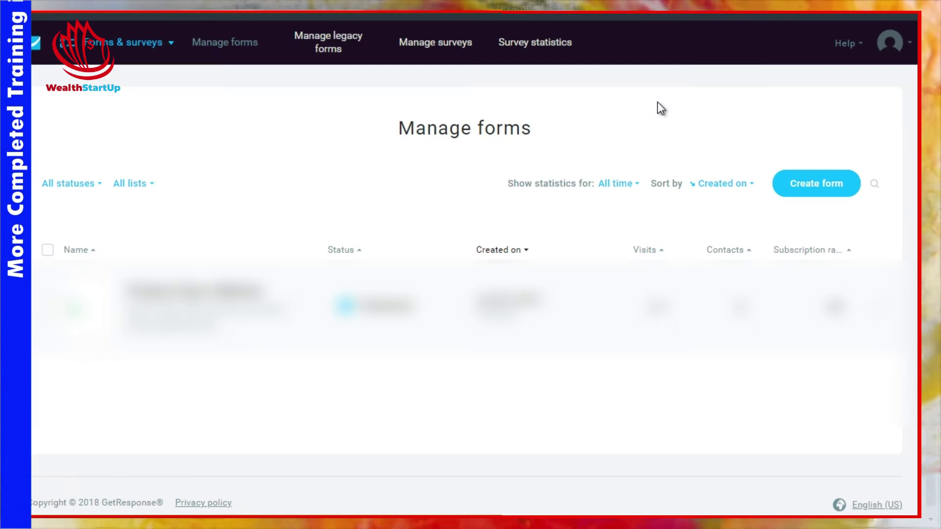
Step: Start a new form from Manage forms and choose the List Builder Wizard
left_click(105, 46)
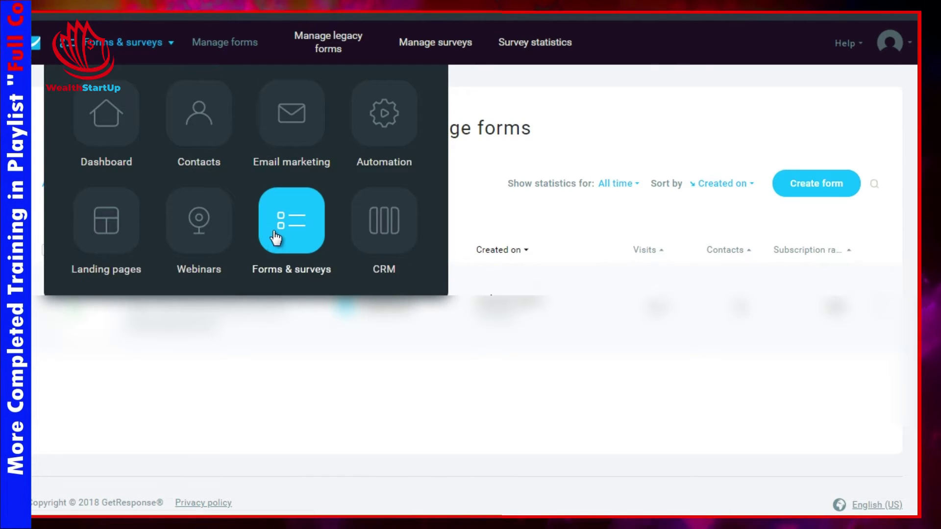
left_click(521, 106)
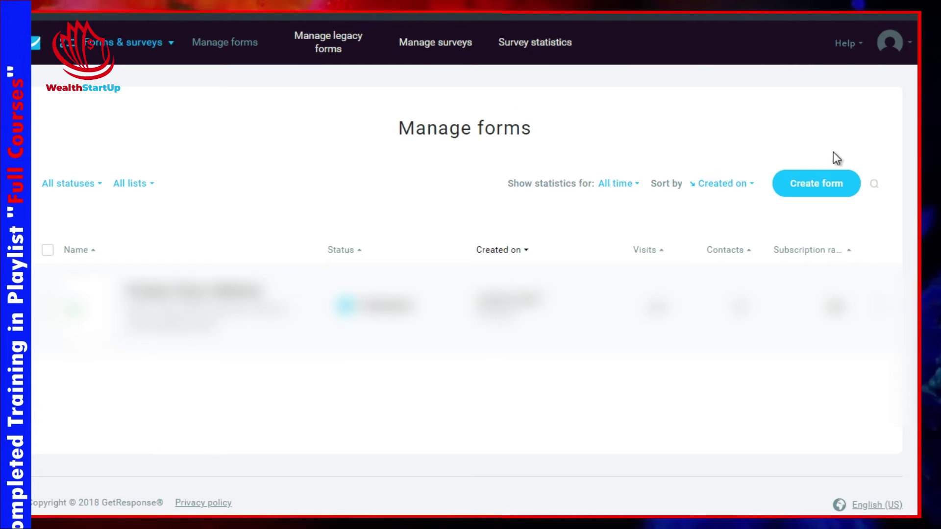
left_click(830, 186)
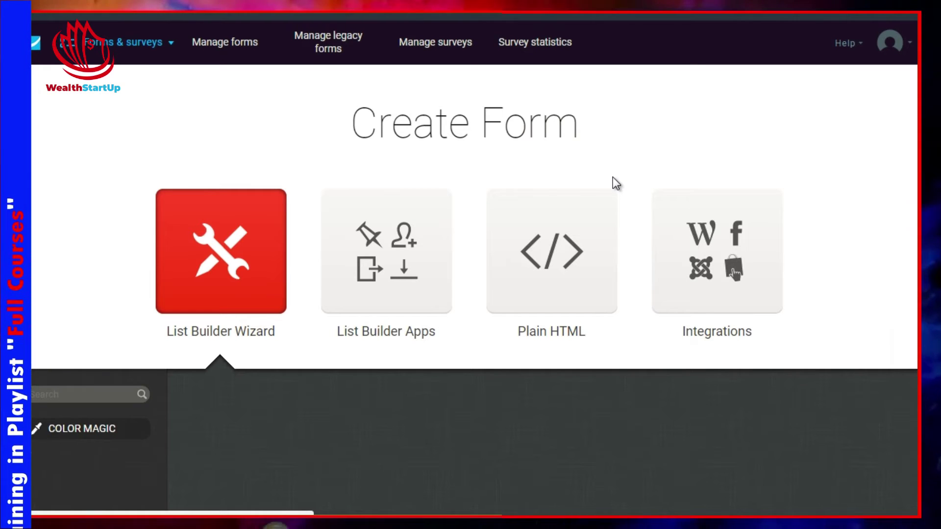
left_click(253, 242)
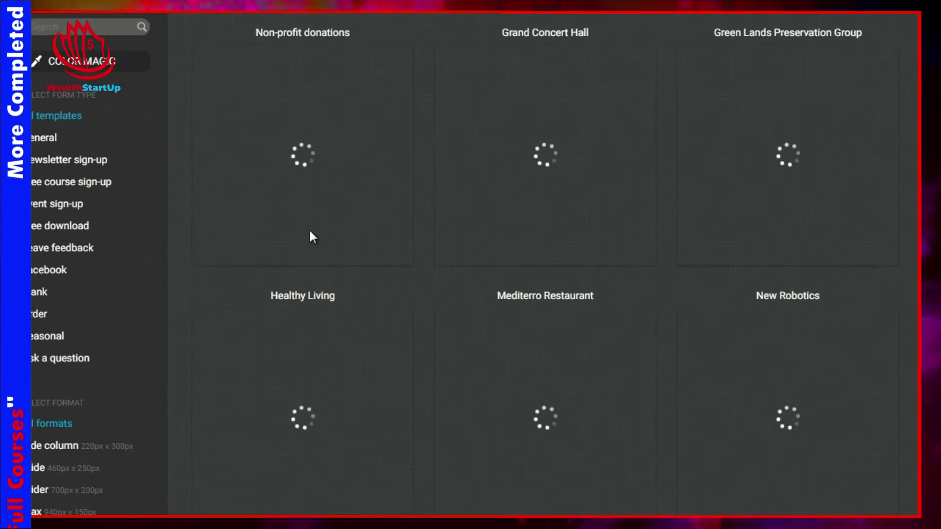
Step: Filter the template gallery to Newsletter sign-up forms
scroll(310, 230, "up", 1)
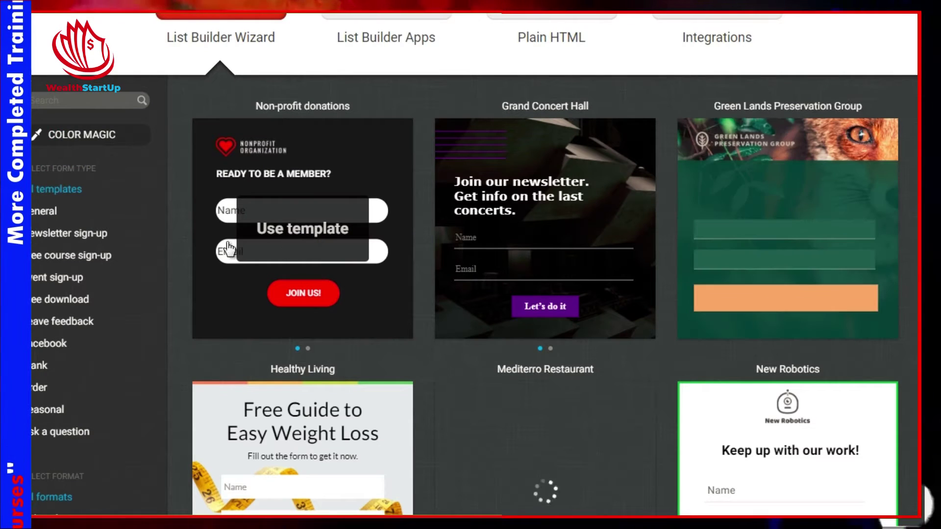
left_click(64, 234)
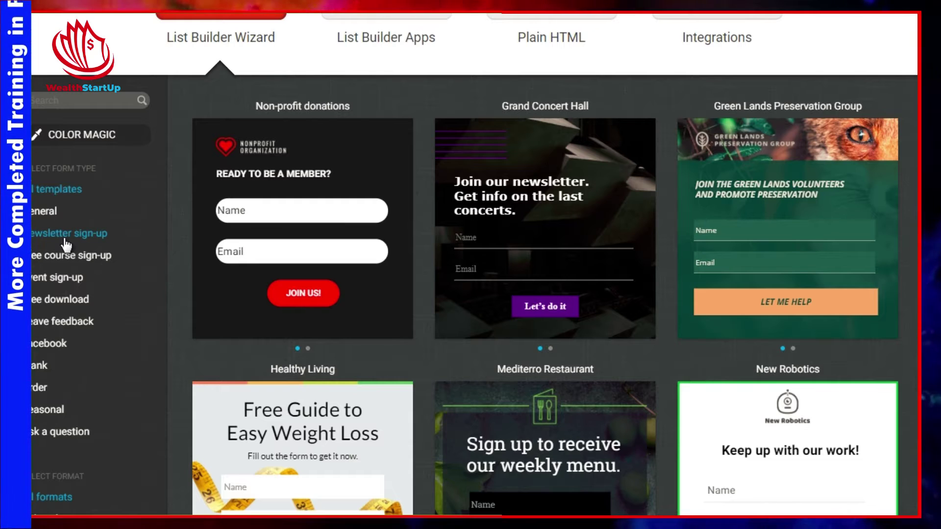
left_click(67, 260)
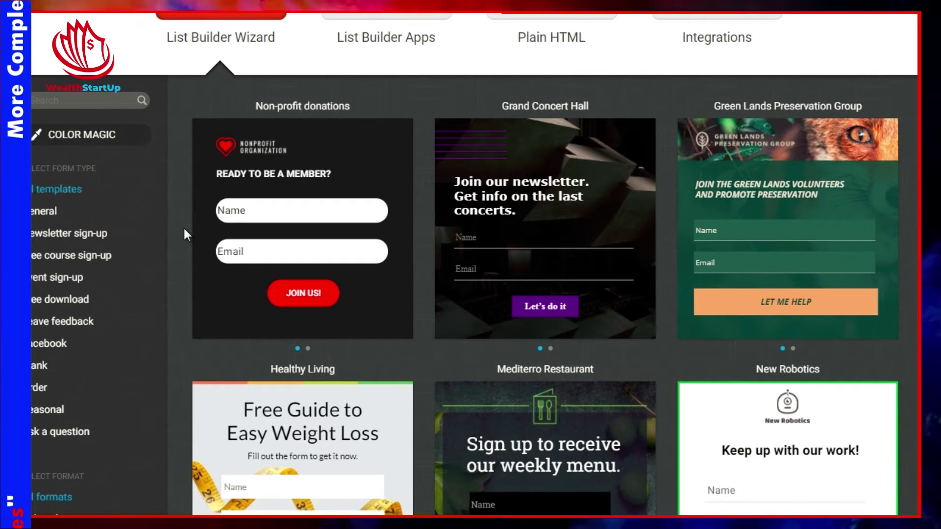
left_click(59, 239)
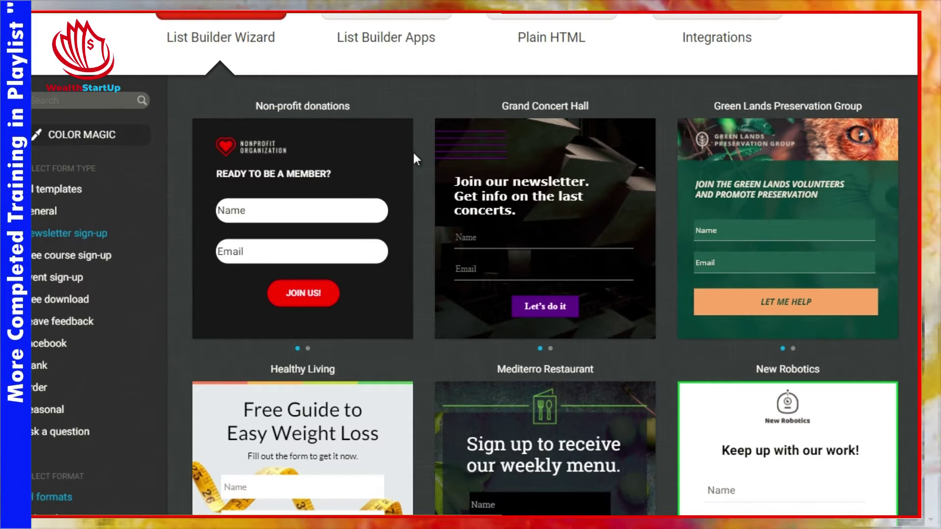
Step: Scroll through the newsletter sign-up templates to locate New Robotics
mouse_move(301, 191)
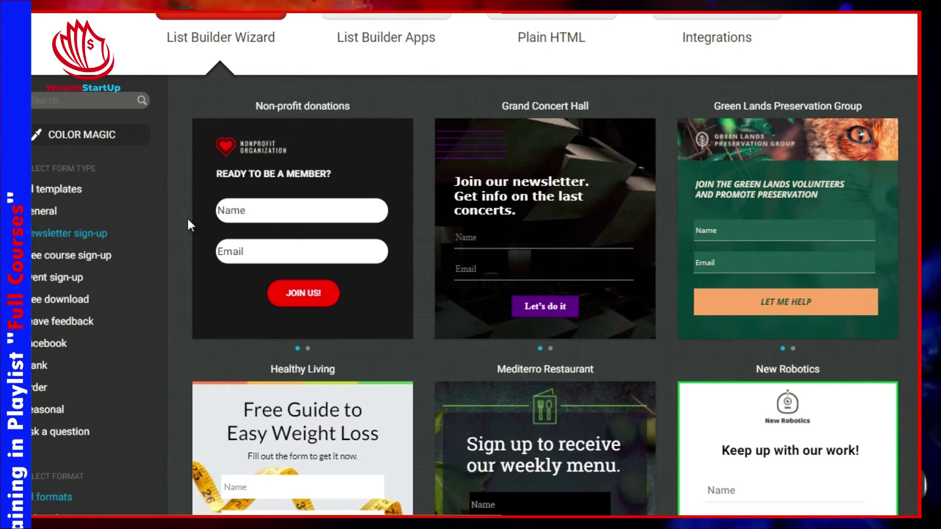
scroll(187, 217, "down", 4)
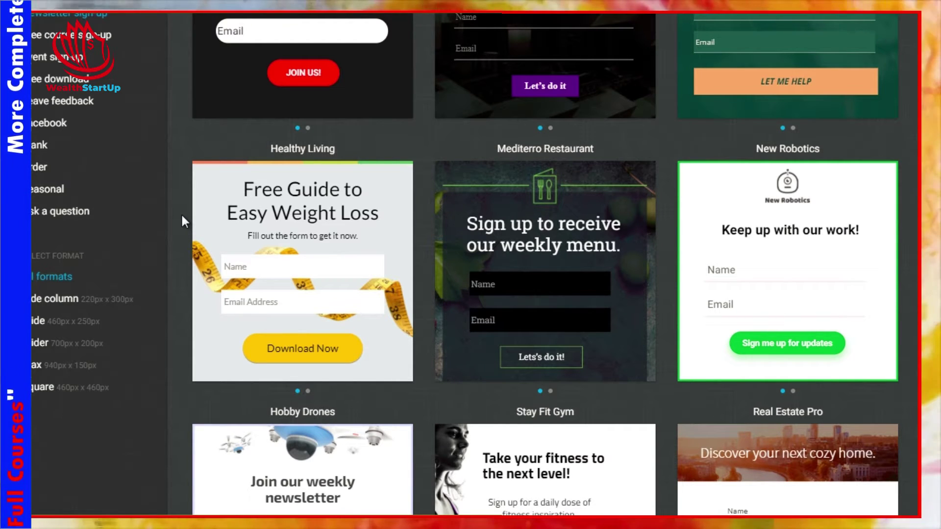
scroll(182, 217, "up", 1)
scroll(181, 212, "down", 5)
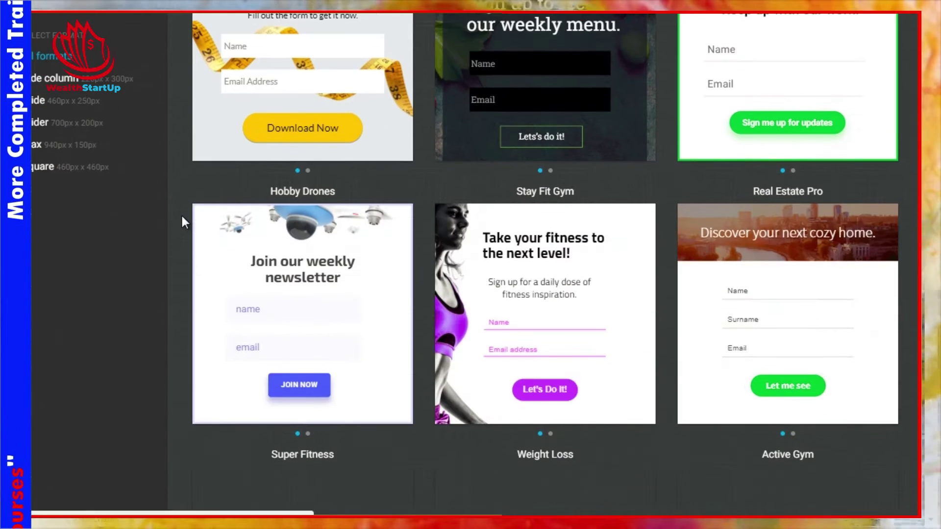
scroll(181, 214, "down", 3)
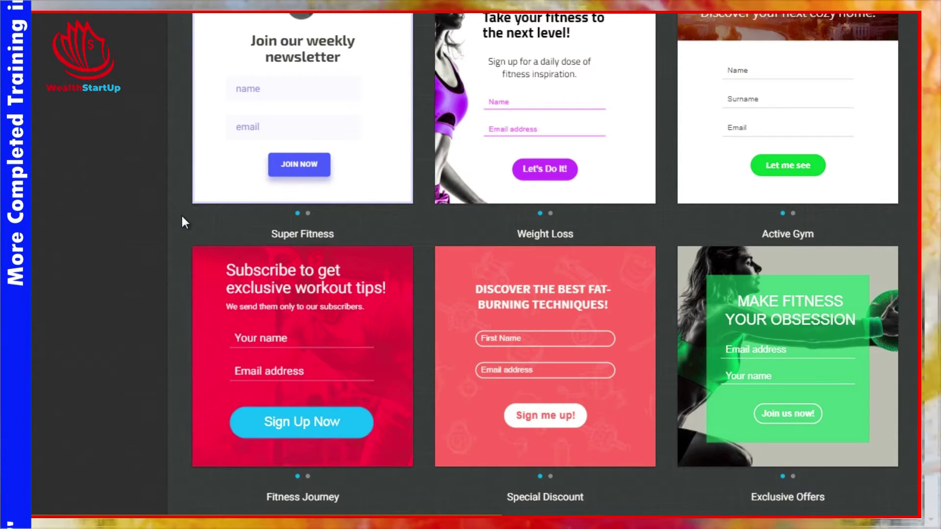
scroll(182, 218, "down", 4)
scroll(182, 218, "up", 3)
scroll(182, 219, "up", 5)
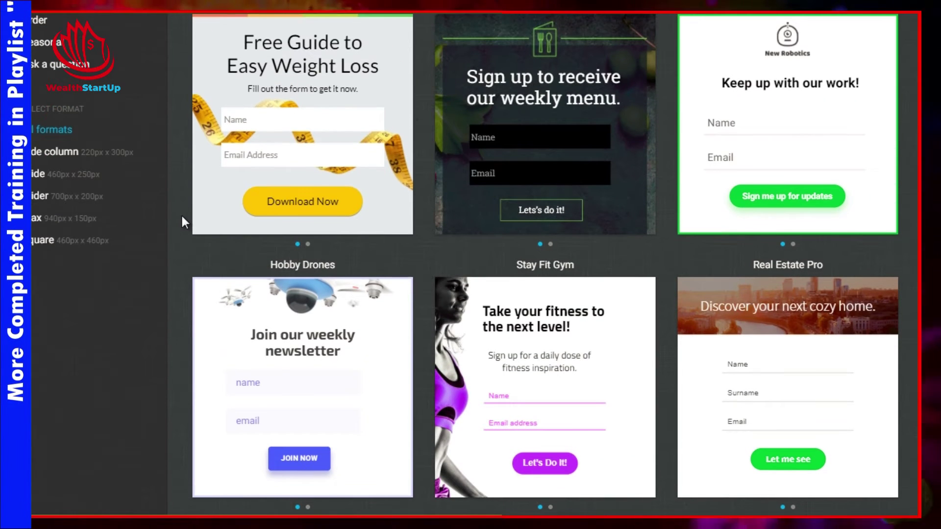
mouse_move(329, 343)
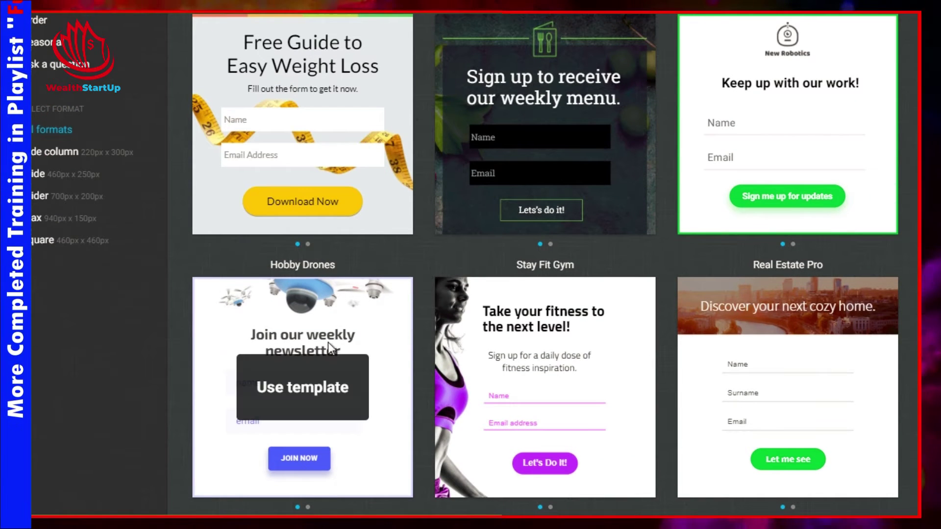
scroll(181, 272, "up", 4)
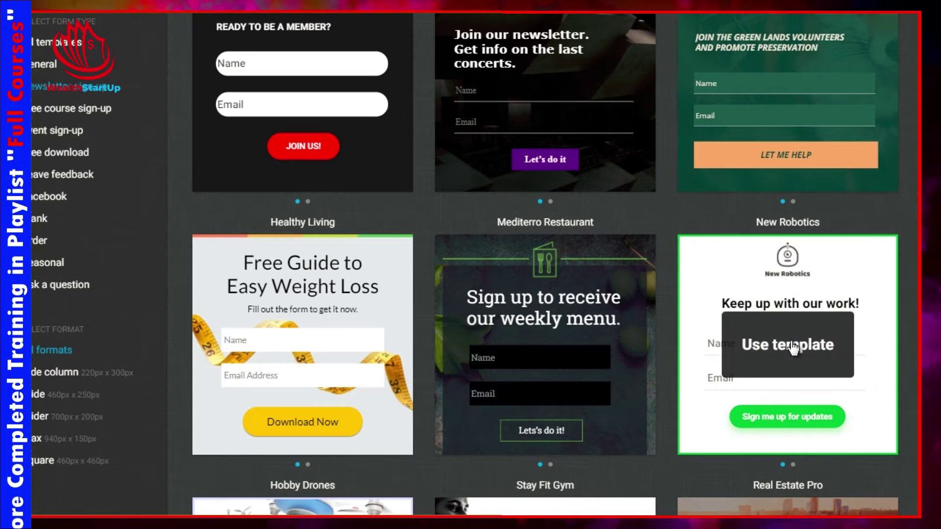
Step: Use the New Robotics template, delete its logo image, and select the heading
left_click(790, 342)
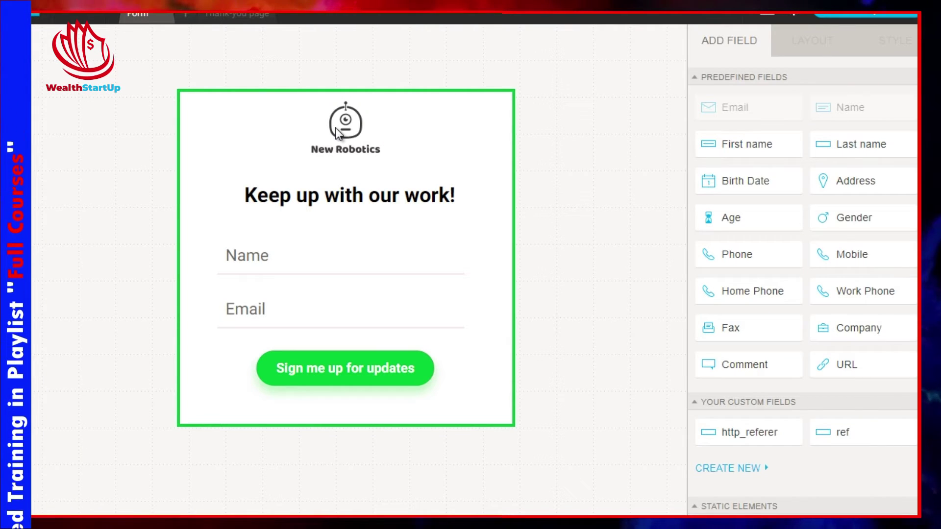
left_click(343, 126)
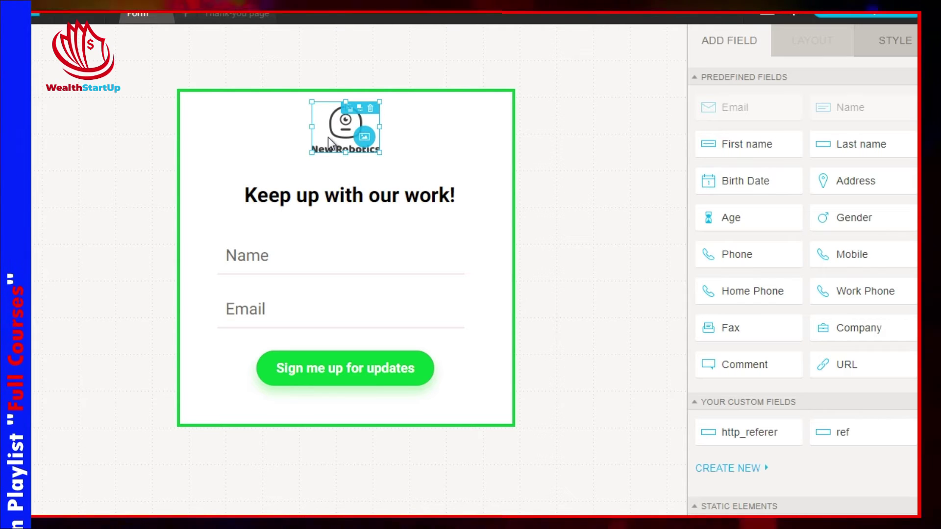
left_click(366, 136)
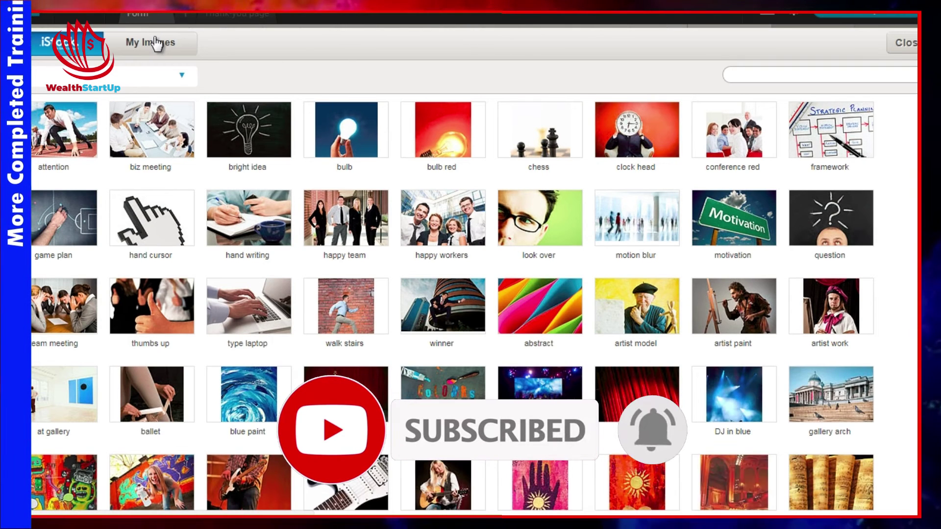
left_click(911, 42)
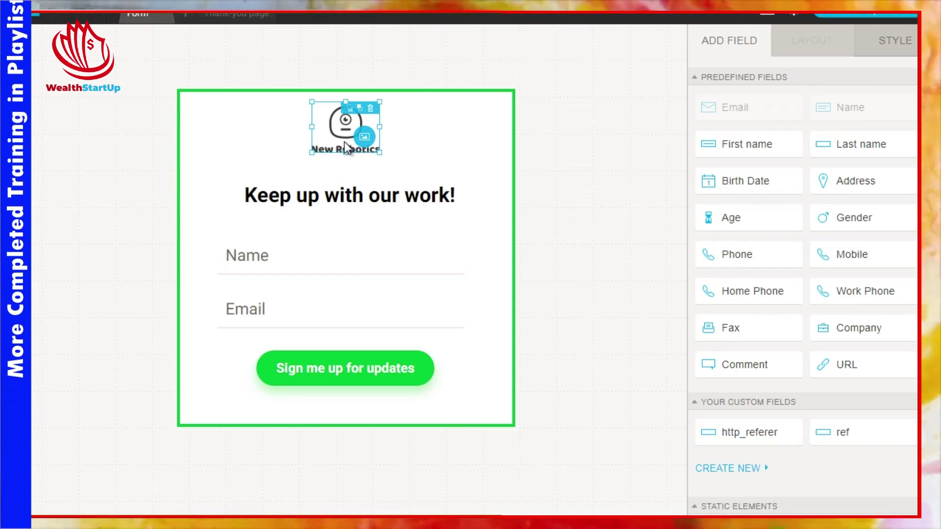
left_click(372, 109)
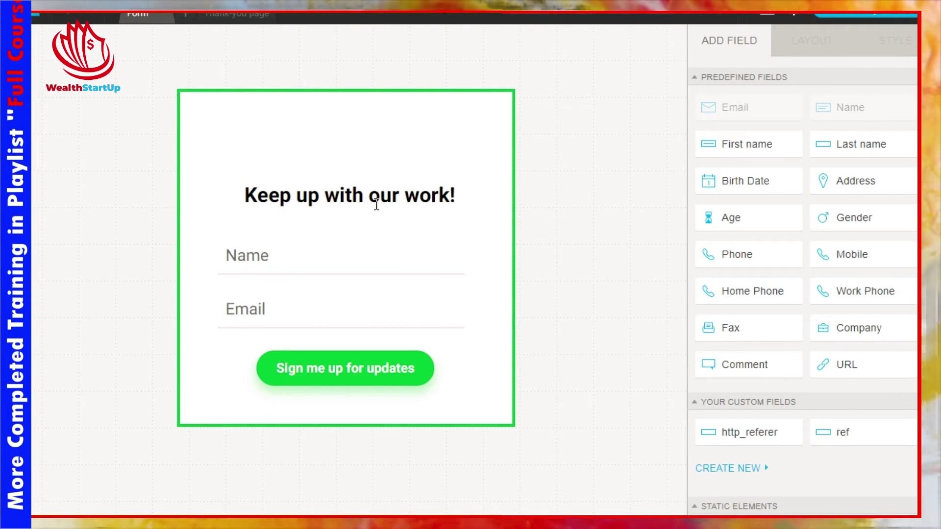
left_click(257, 194)
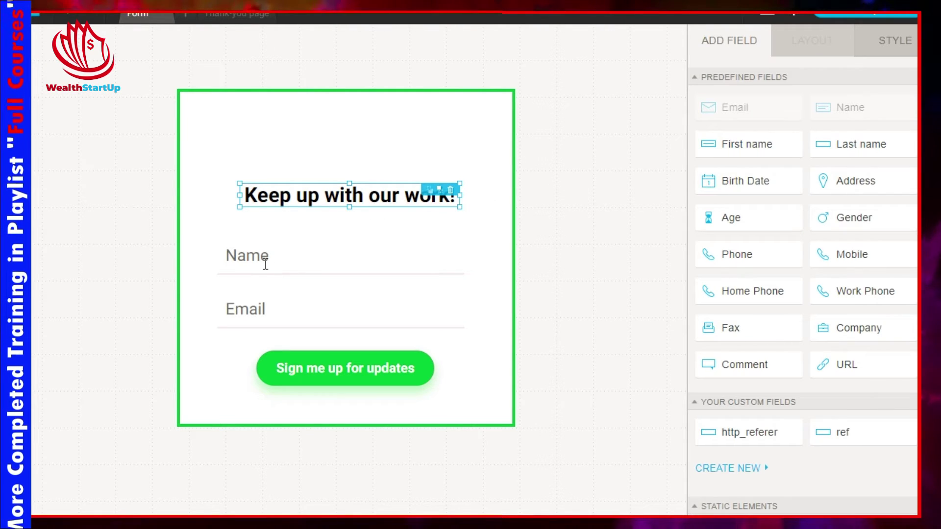
left_click(254, 306)
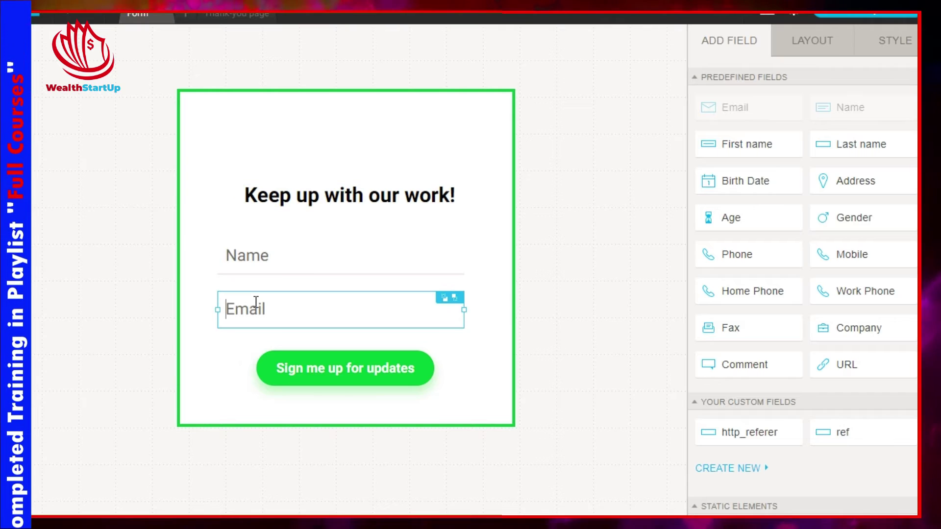
left_click(326, 378)
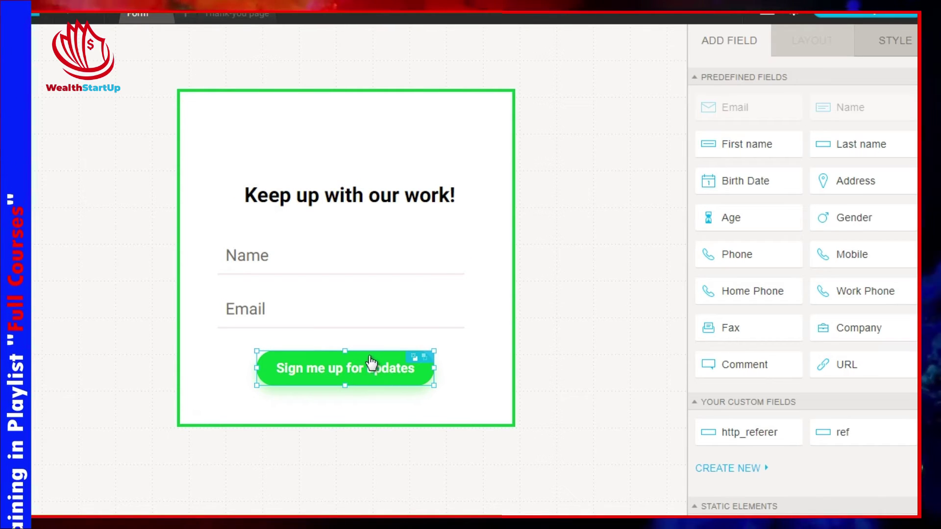
left_click(343, 371)
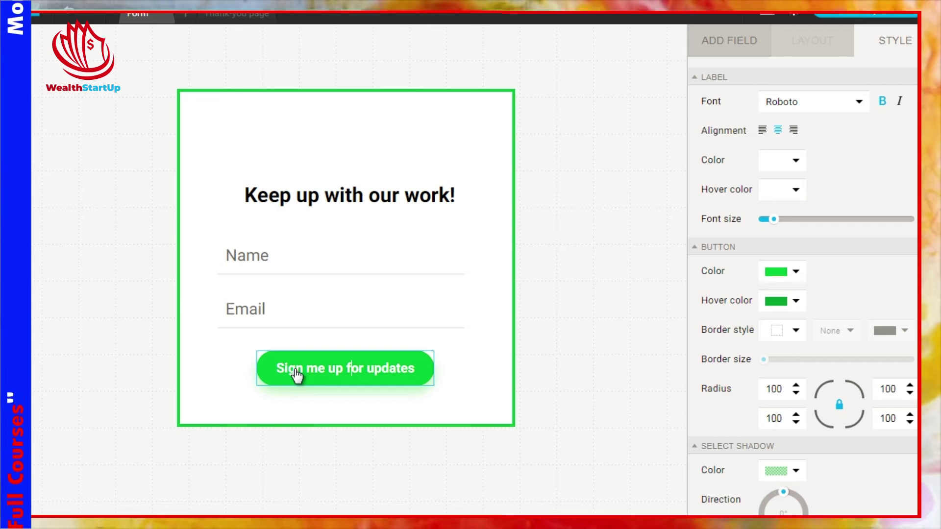
Step: Replace the button text with 'Send Me The Report', then select the Name field
type("S")
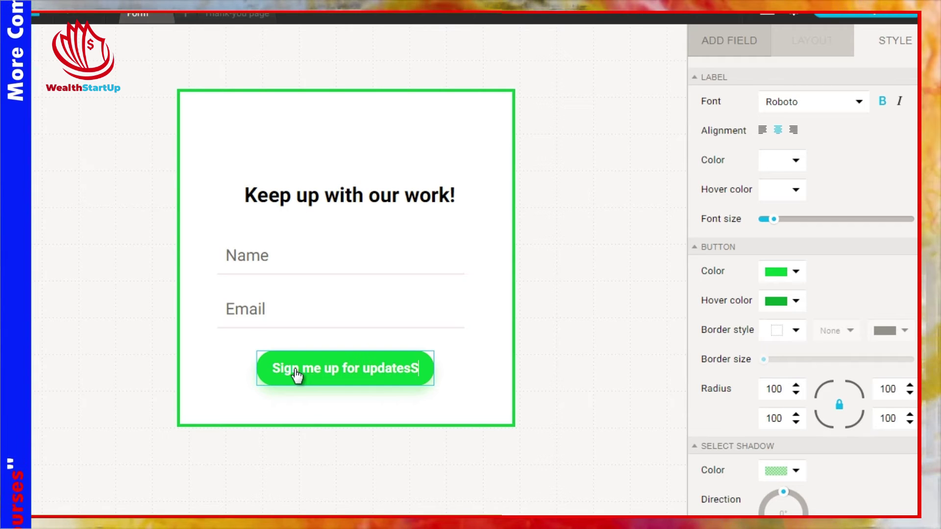
key("ctrl+a")
type("Sen")
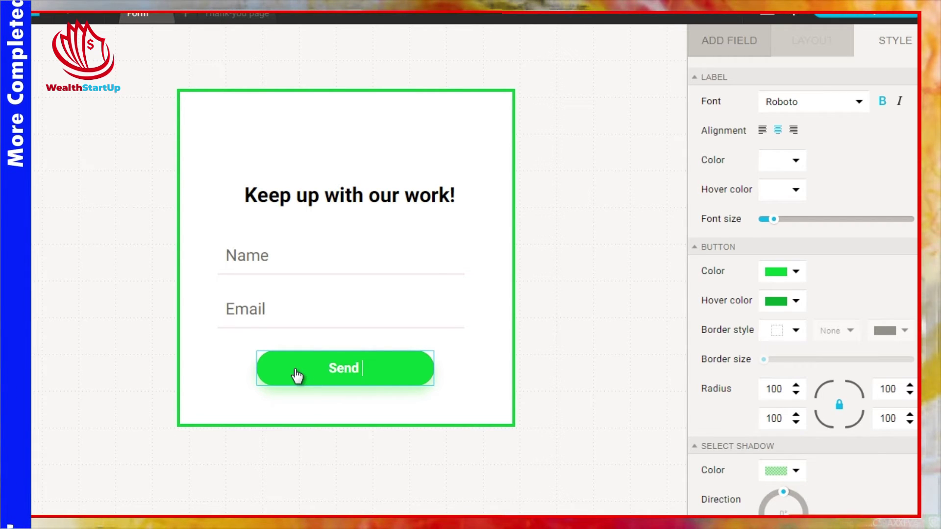
type("d Me The Report")
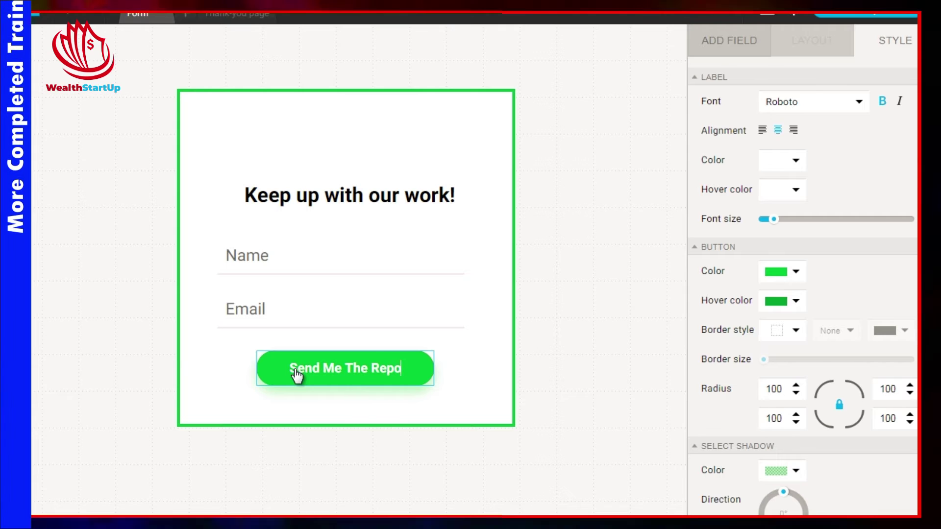
left_click(570, 274)
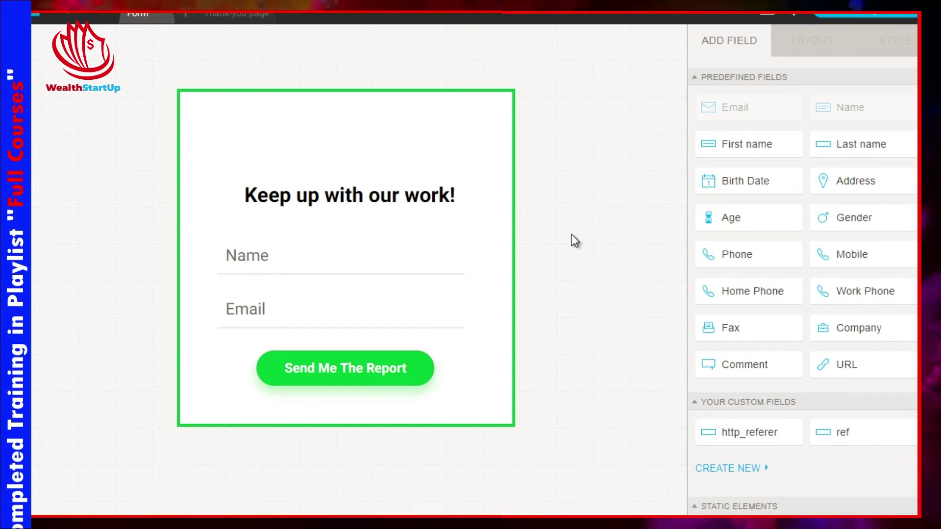
left_click(330, 263)
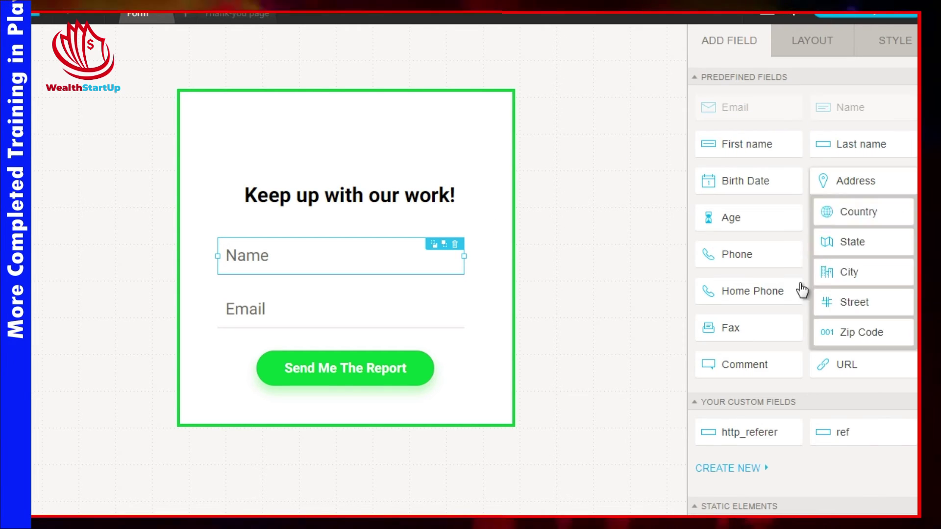
Step: Review the Name field's Layout settings before choosing Save and publish
scroll(793, 437, "down", 3)
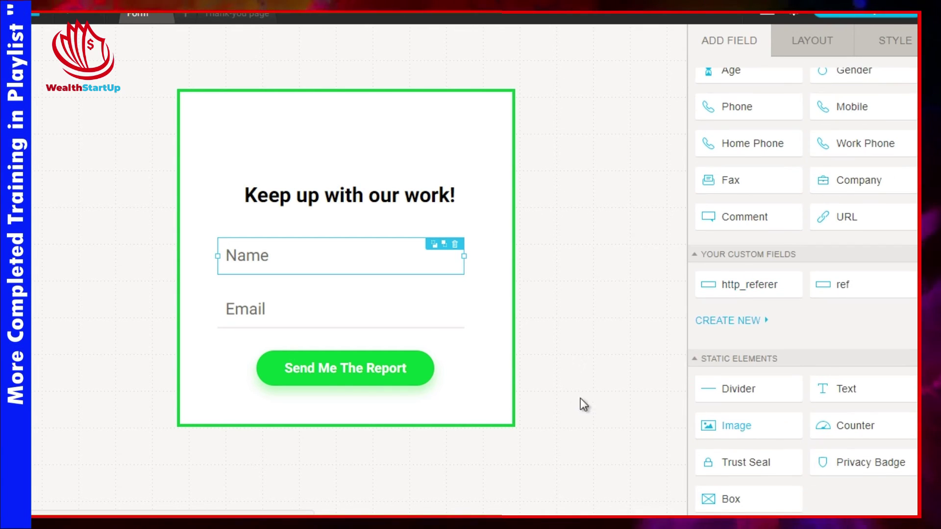
scroll(787, 336, "up", 3)
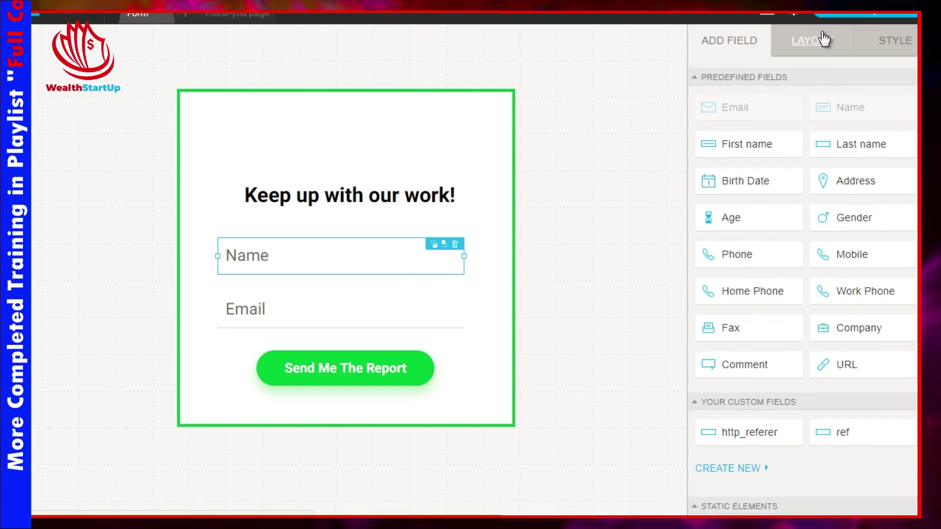
left_click(807, 44)
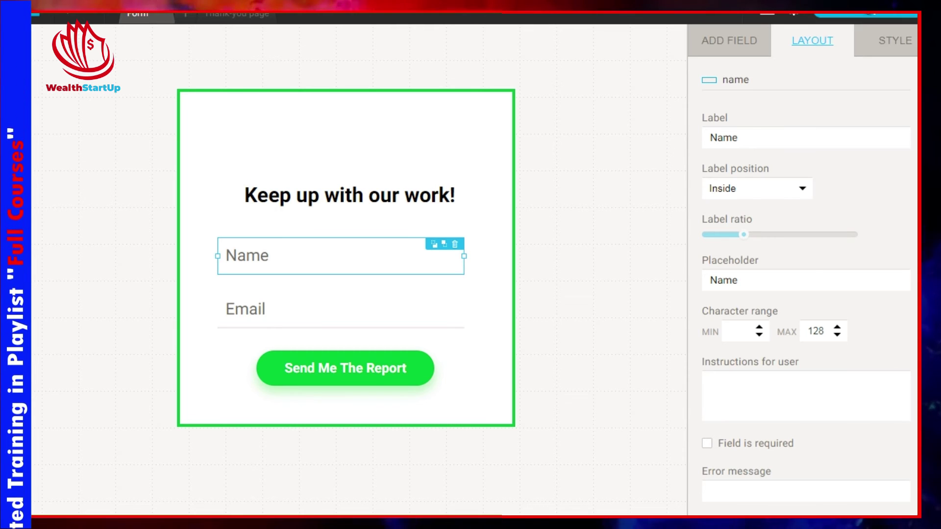
mouse_move(866, 17)
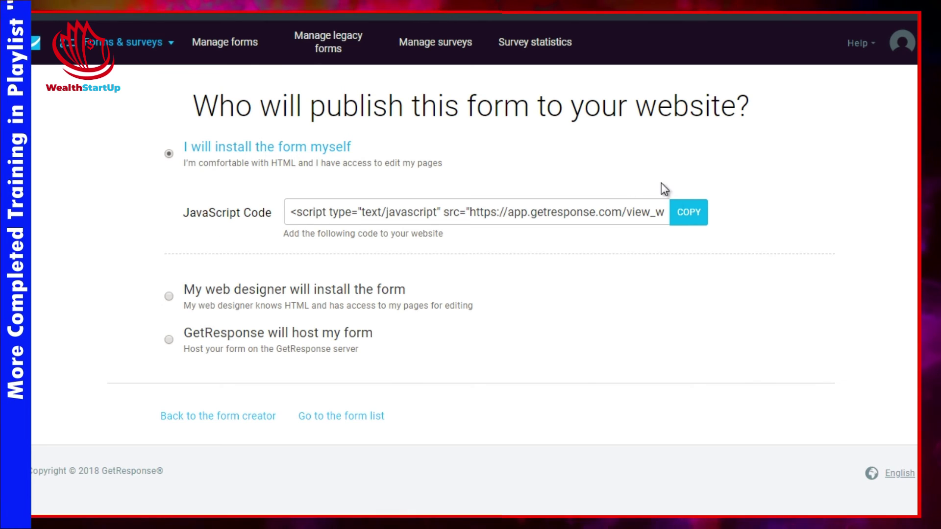
left_click(686, 218)
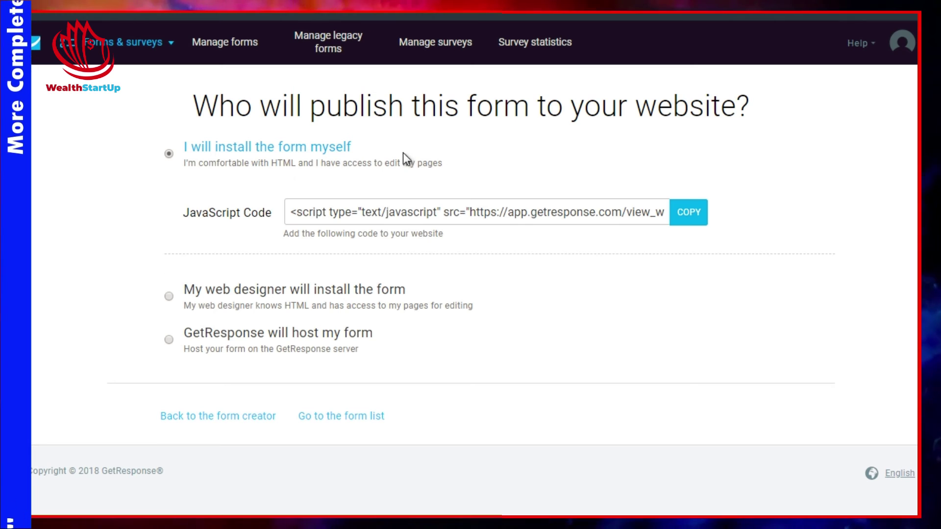
left_click(175, 342)
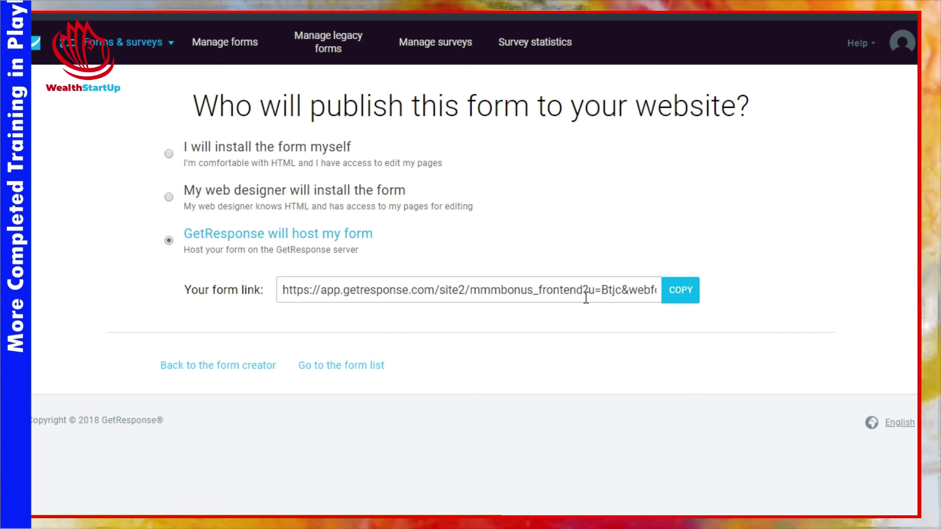
Step: Copy the GetResponse-hosted form link
left_click(682, 290)
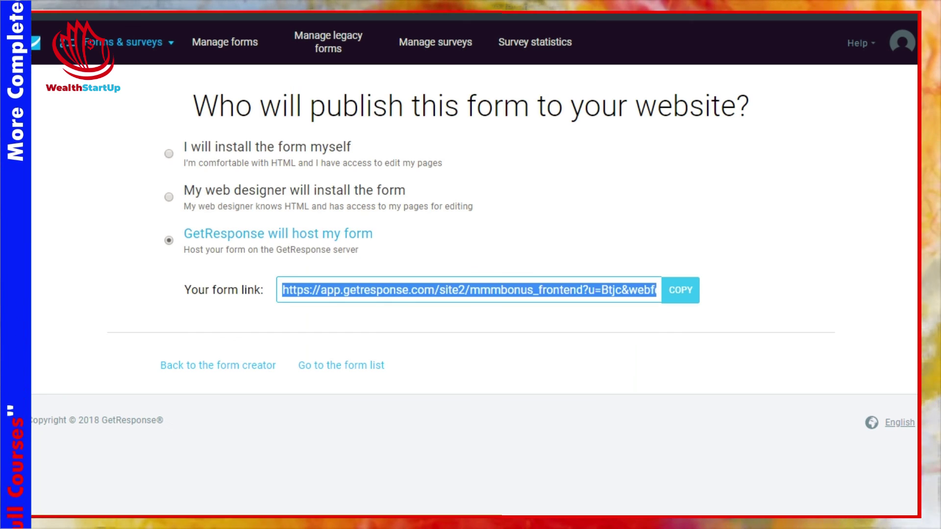
left_click(67, 42)
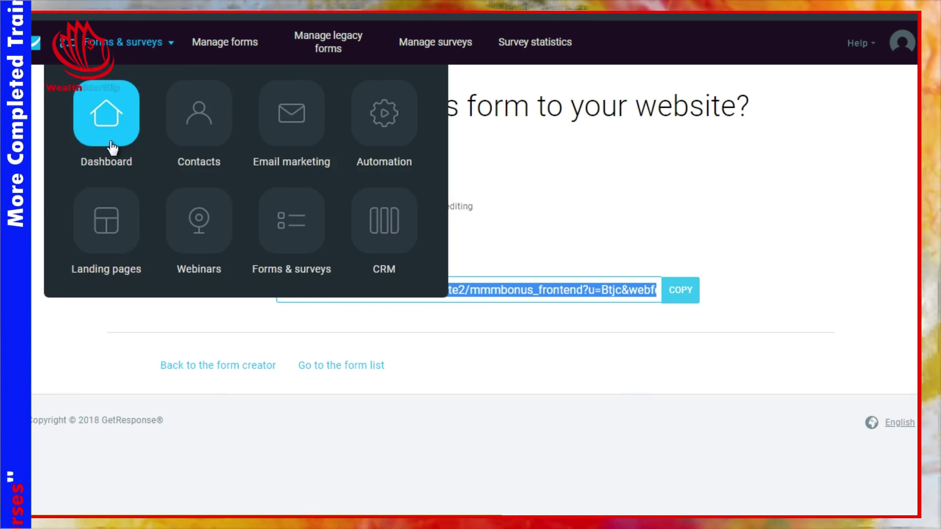